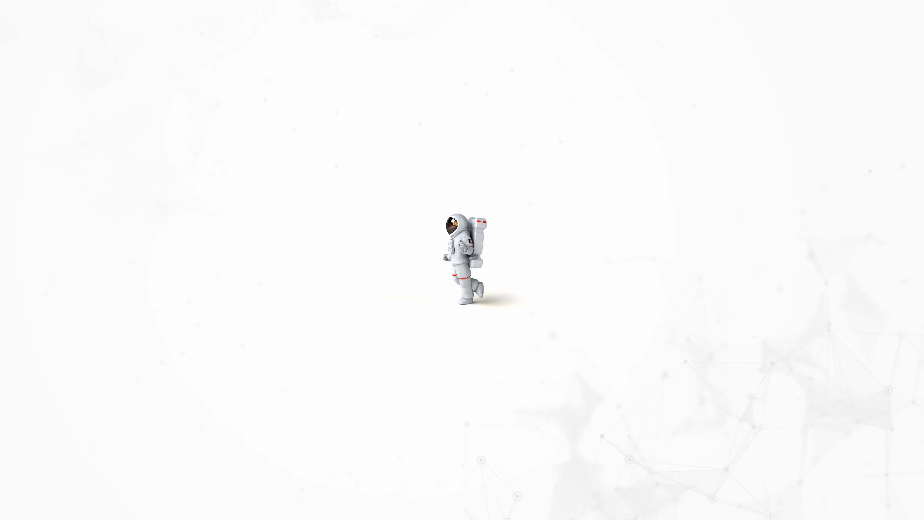
{"action": "type", "text": "Is this it???"}
{"action": "key", "text": "Return"}
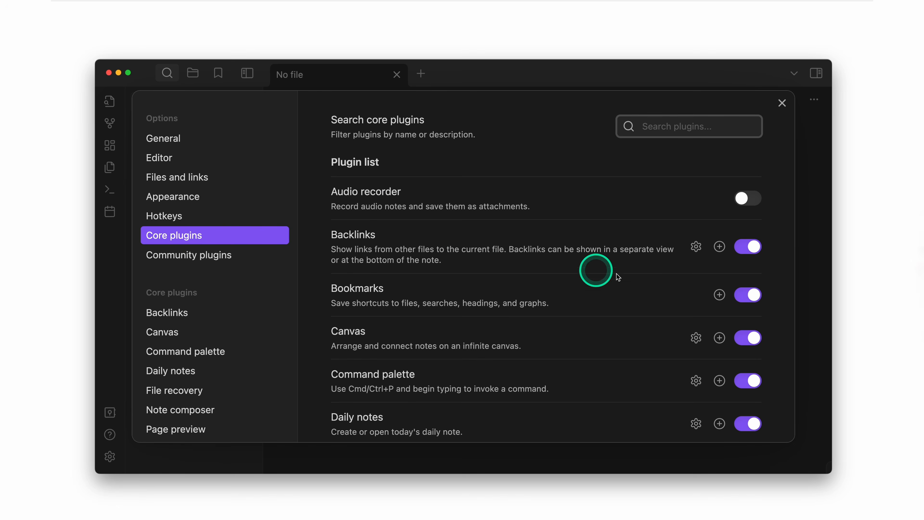
Look through the full list of core plugins from Audio recorder down to Templates.
{"action": "scroll", "coordinate": [757, 268], "scroll_direction": "down", "scroll_amount": 7}
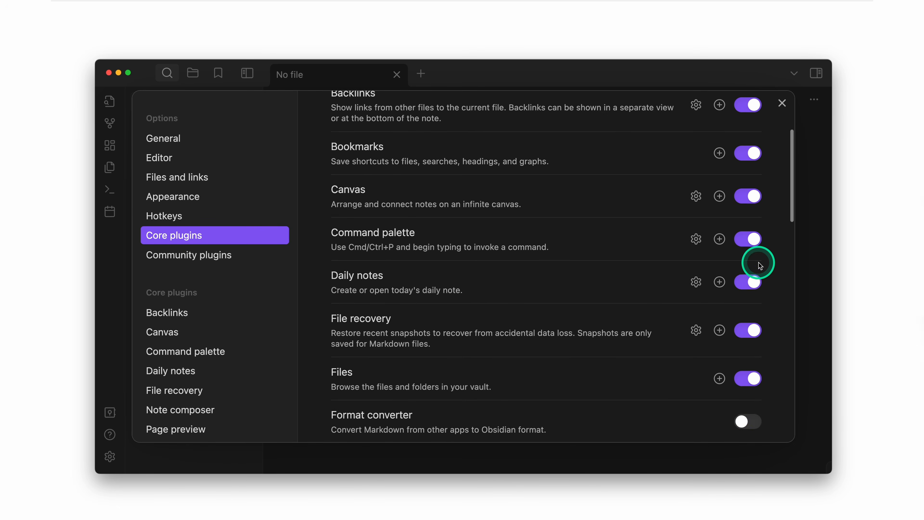
{"action": "scroll", "coordinate": [758, 262], "scroll_direction": "down", "scroll_amount": 20}
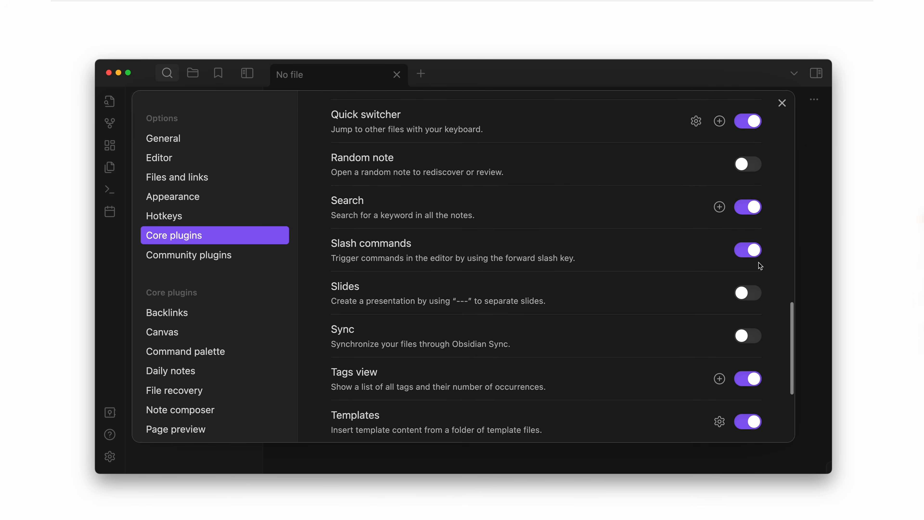
{"action": "scroll", "coordinate": [759, 262], "scroll_direction": "up", "scroll_amount": 20}
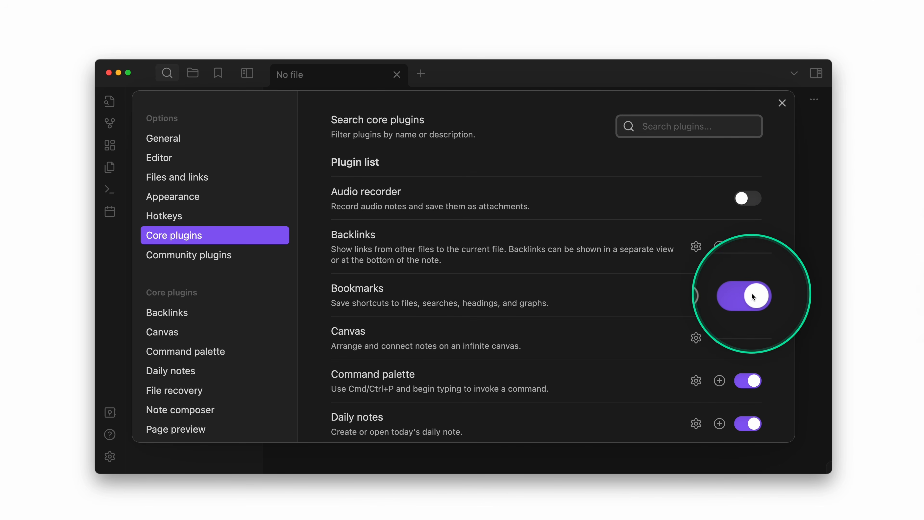
Turn the Bookmarks core plugin off and back on.
{"action": "left_click", "coordinate": [752, 296]}
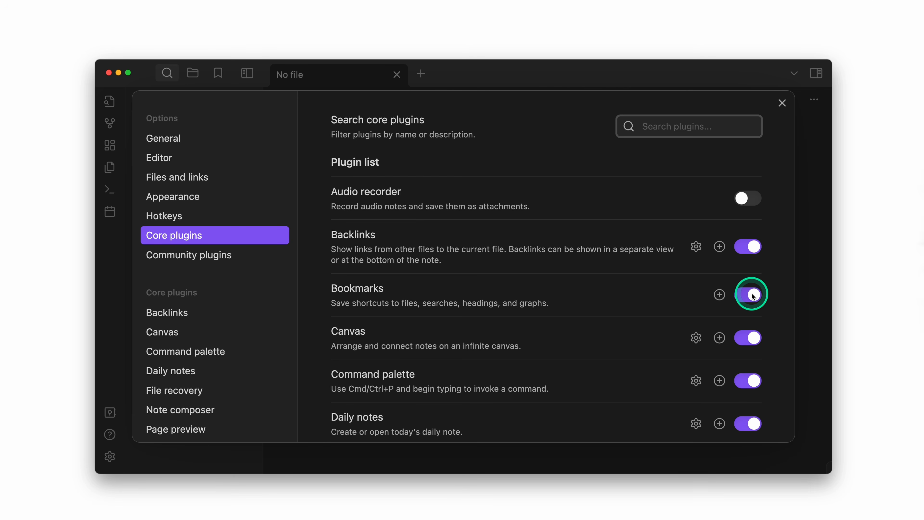
{"action": "left_click", "coordinate": [752, 295]}
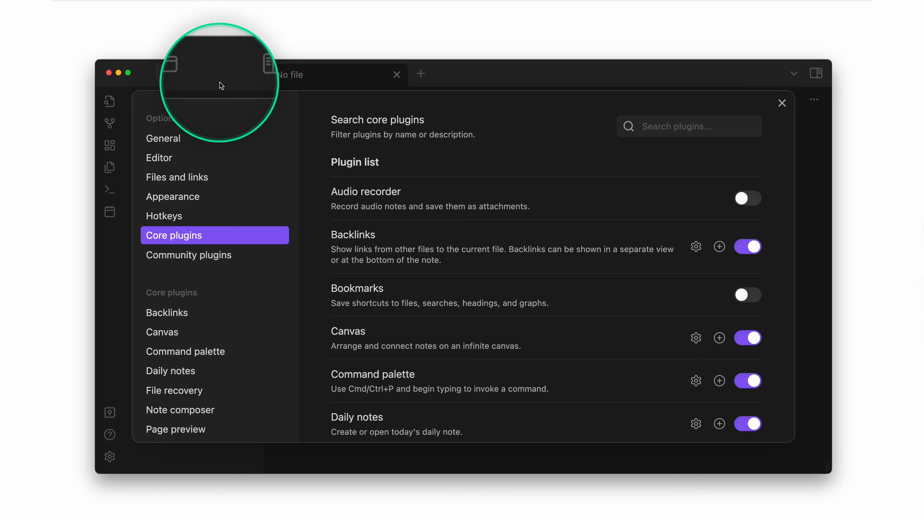
{"action": "left_click", "coordinate": [220, 84]}
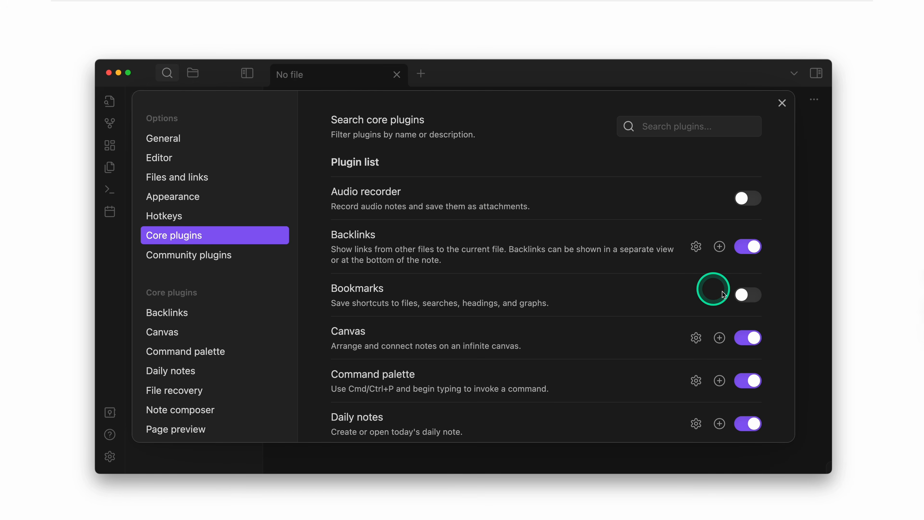
{"action": "left_click", "coordinate": [746, 301]}
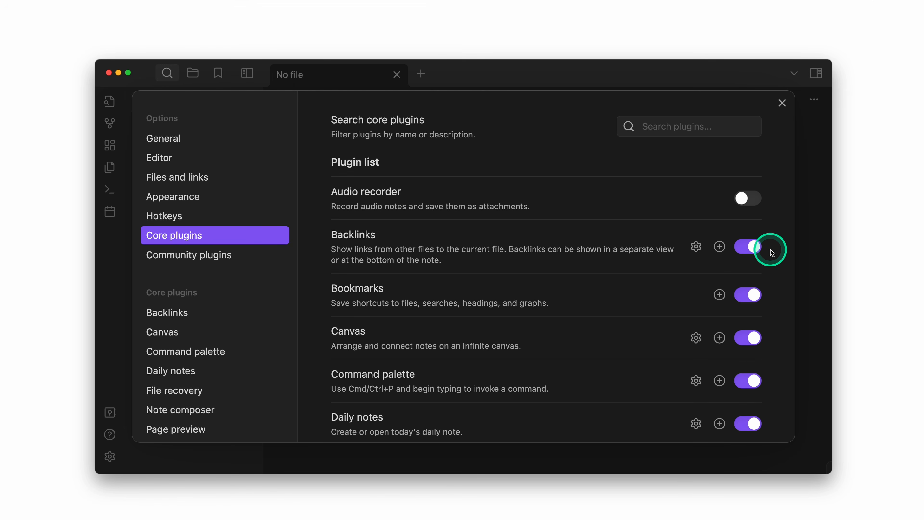
Disable the Backlinks, Bookmarks and Daily notes core plugins.
{"action": "left_click", "coordinate": [749, 247]}
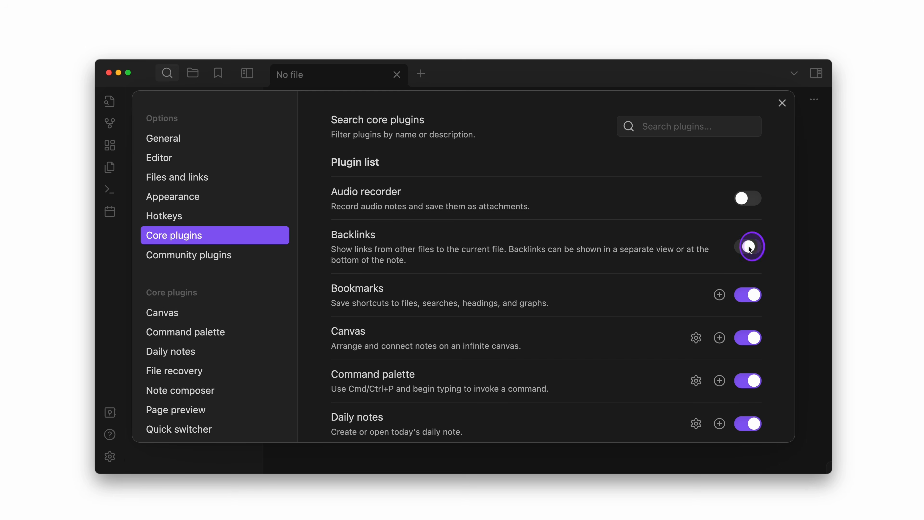
{"action": "left_click", "coordinate": [748, 294]}
{"action": "left_click", "coordinate": [750, 424]}
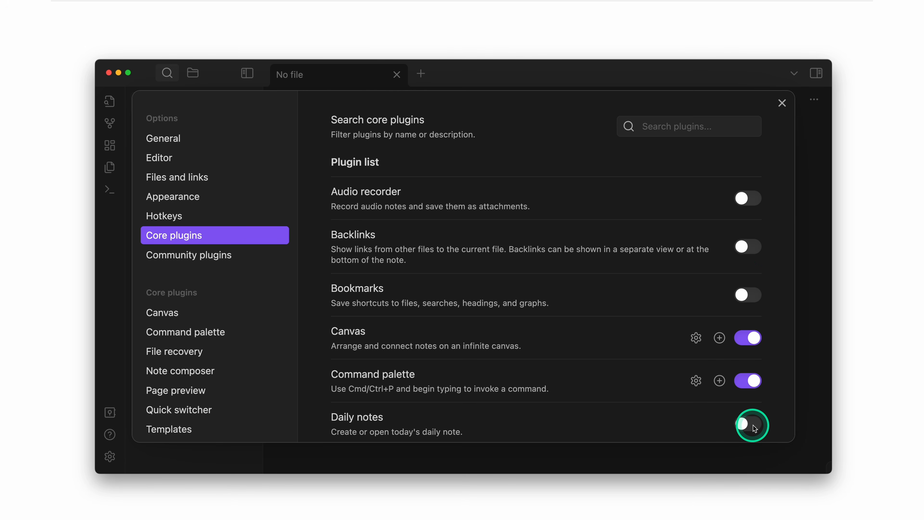
Find the Templates core plugin at the end of the list and view its settings.
{"action": "scroll", "coordinate": [752, 425], "scroll_direction": "down", "scroll_amount": 15}
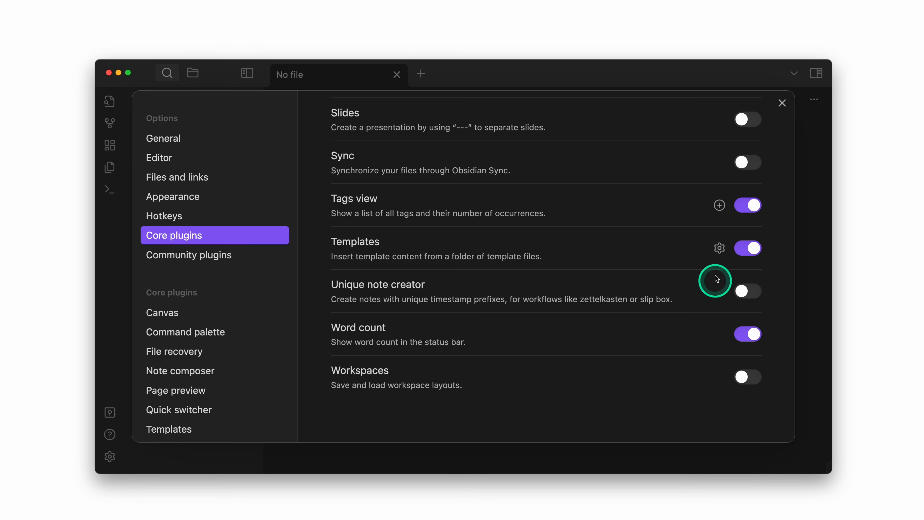
{"action": "left_click", "coordinate": [719, 248]}
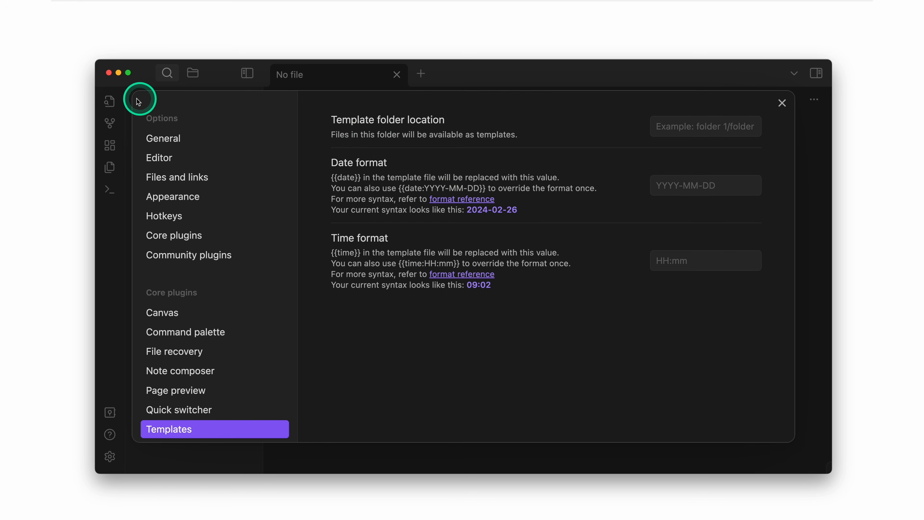
Return to the core plugins list and toggle Backlinks on and back off.
{"action": "left_click", "coordinate": [191, 235]}
{"action": "left_click", "coordinate": [745, 246]}
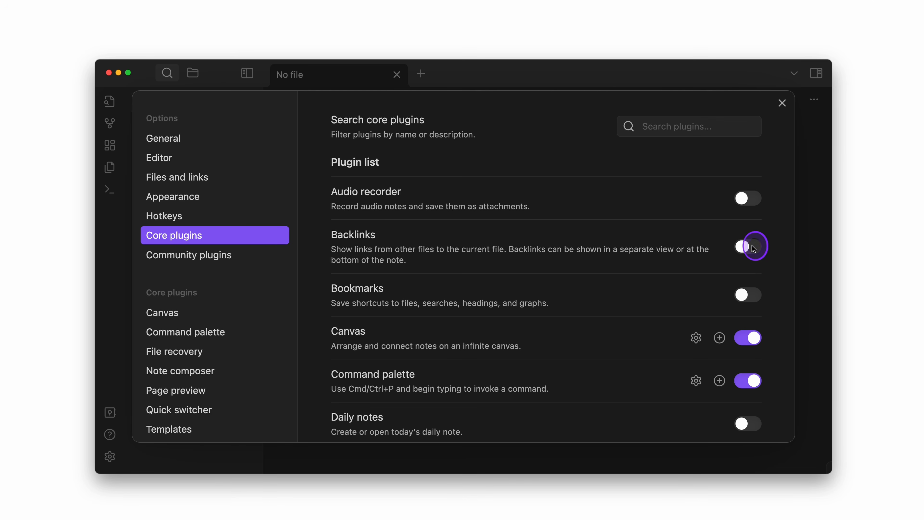
{"action": "left_click", "coordinate": [744, 248]}
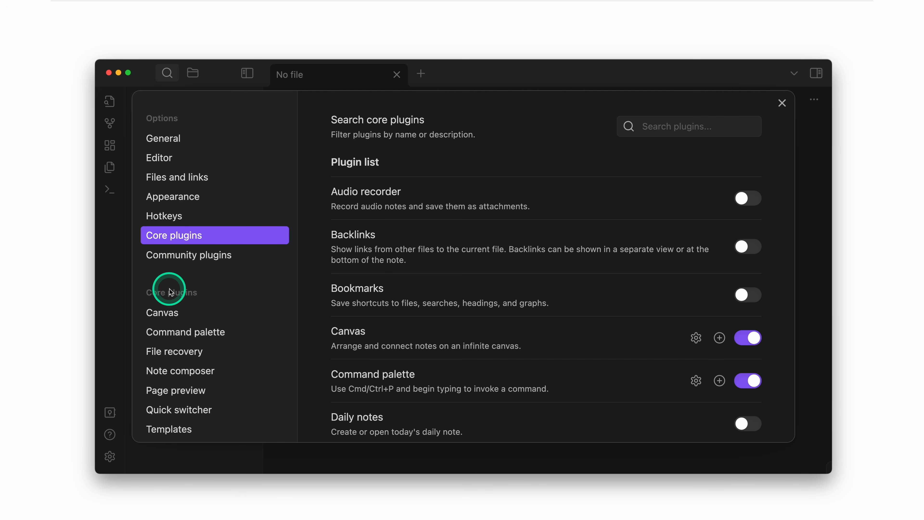
Review the individual settings of the Canvas, Command palette, File recovery, Note composer and Page preview core plugins.
{"action": "scroll", "coordinate": [206, 272], "scroll_direction": "down", "scroll_amount": 4}
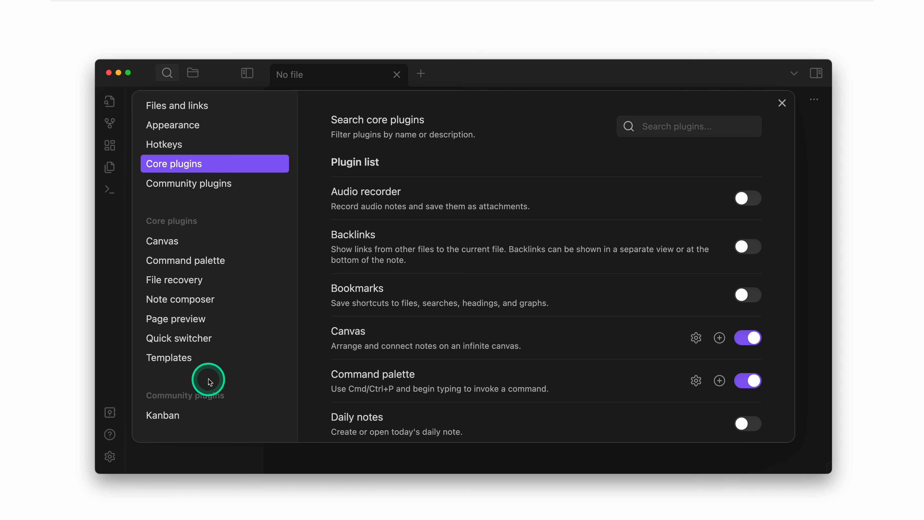
{"action": "left_click", "coordinate": [201, 241]}
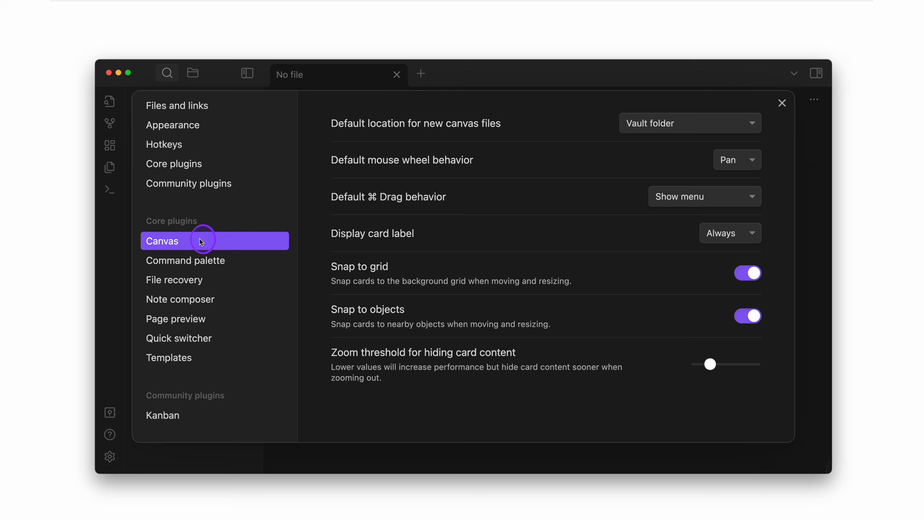
{"action": "left_click", "coordinate": [213, 263]}
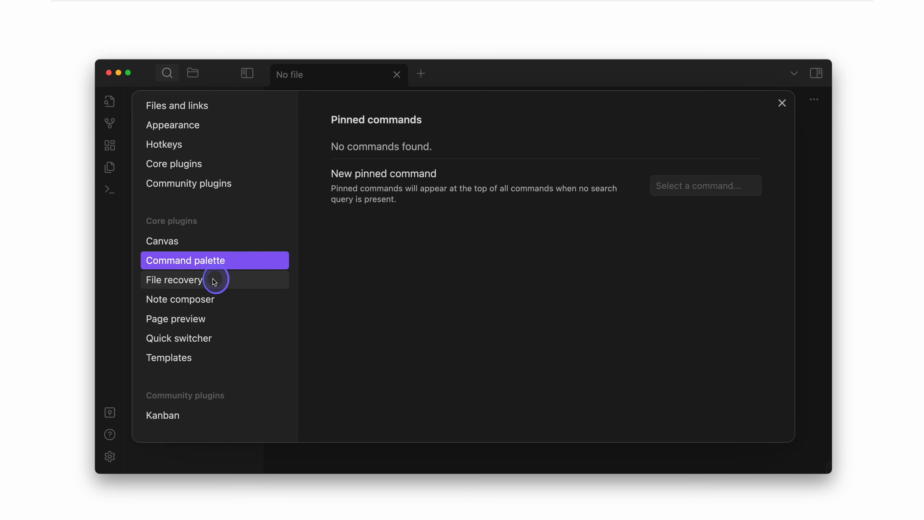
{"action": "left_click", "coordinate": [214, 279]}
{"action": "left_click", "coordinate": [211, 299]}
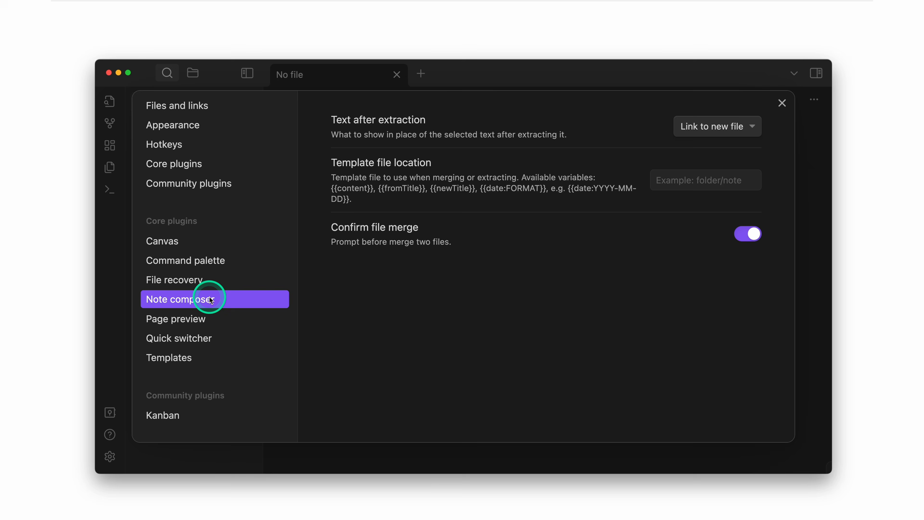
{"action": "left_click", "coordinate": [209, 319]}
Open the community plugins settings and turn on community plugins.
{"action": "scroll", "coordinate": [237, 269], "scroll_direction": "up", "scroll_amount": 2}
{"action": "left_click", "coordinate": [259, 225]}
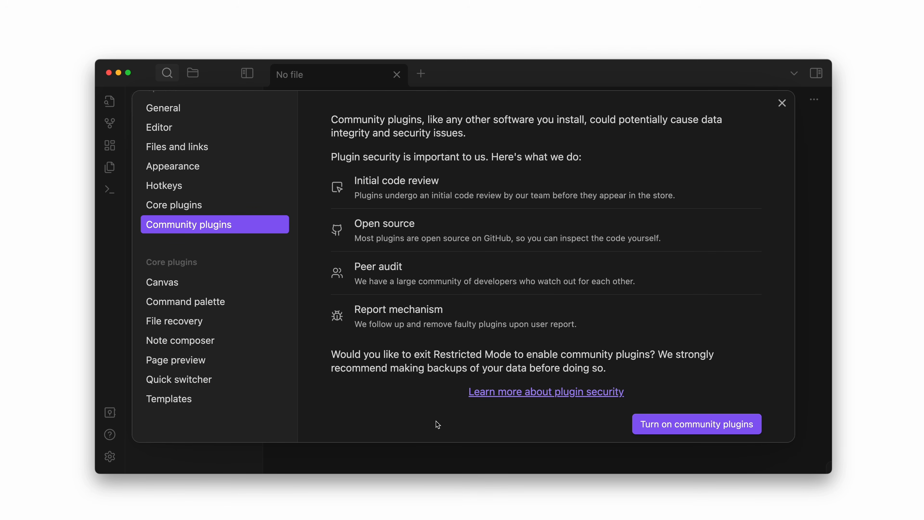
{"action": "left_click", "coordinate": [686, 426]}
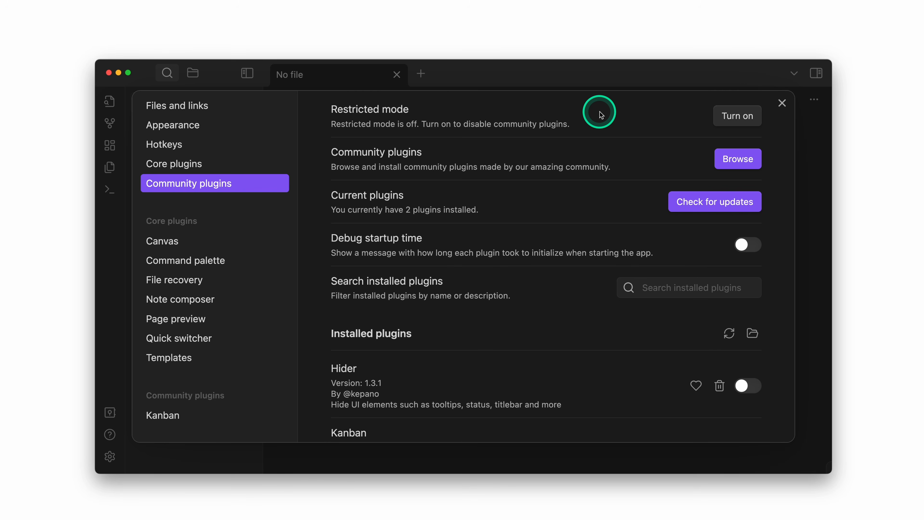
Turn on Restricted mode and leave it again by re-enabling community plugins.
{"action": "left_click", "coordinate": [732, 119]}
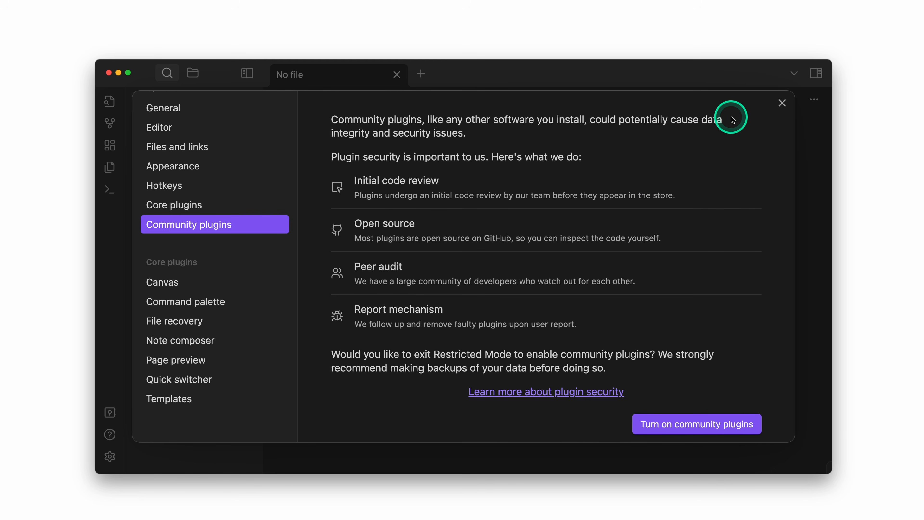
{"action": "left_click", "coordinate": [713, 423]}
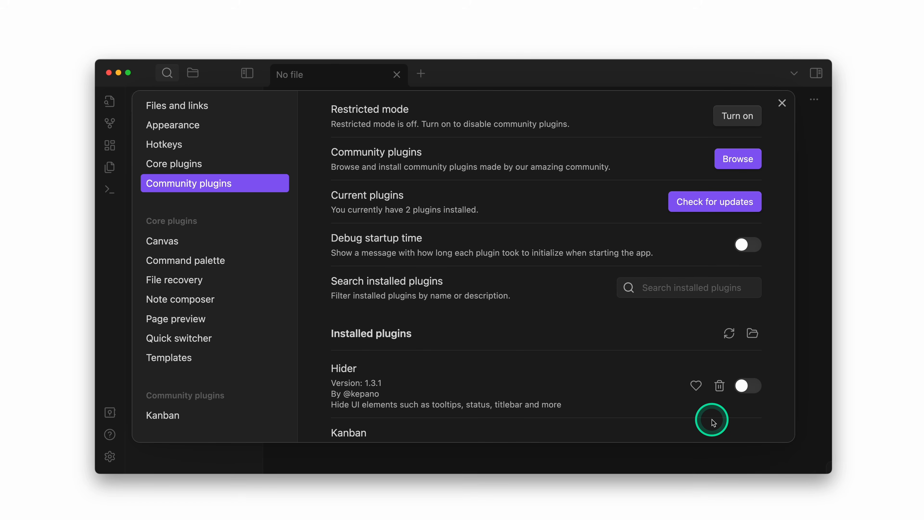
Browse the catalogue of available community plugins.
{"action": "left_click", "coordinate": [741, 157]}
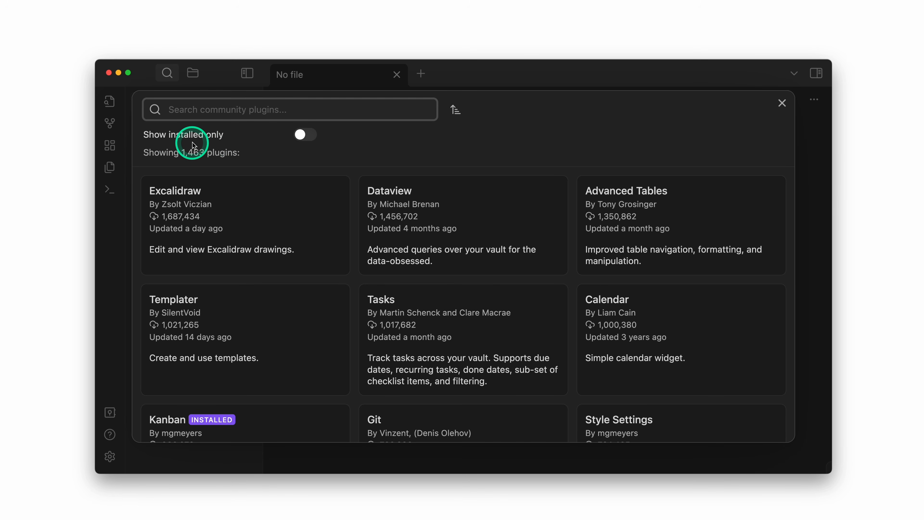
{"action": "scroll", "coordinate": [309, 253], "scroll_direction": "down", "scroll_amount": 10}
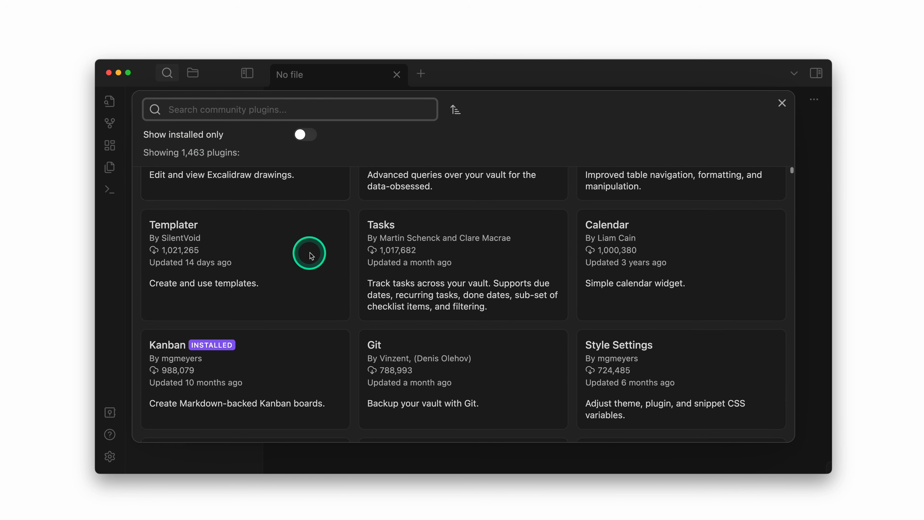
{"action": "scroll", "coordinate": [311, 255], "scroll_direction": "down", "scroll_amount": 10}
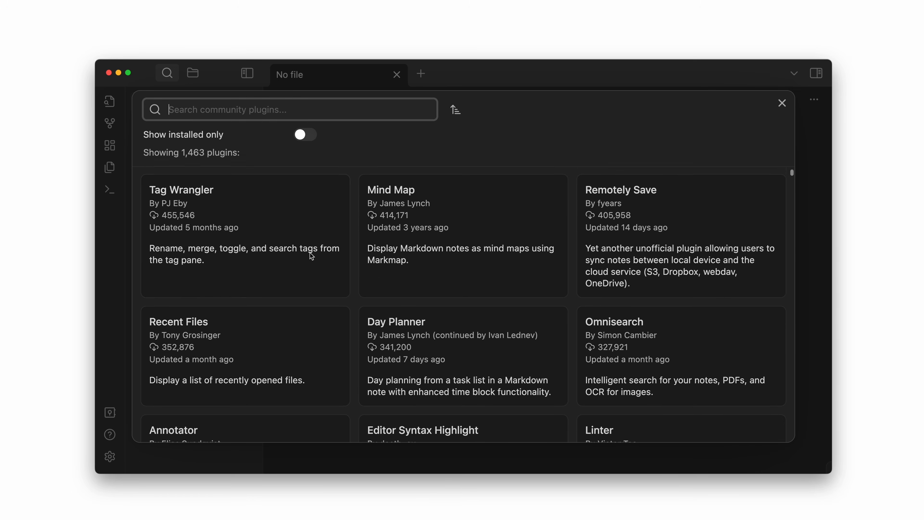
{"action": "scroll", "coordinate": [311, 255], "scroll_direction": "down", "scroll_amount": 3}
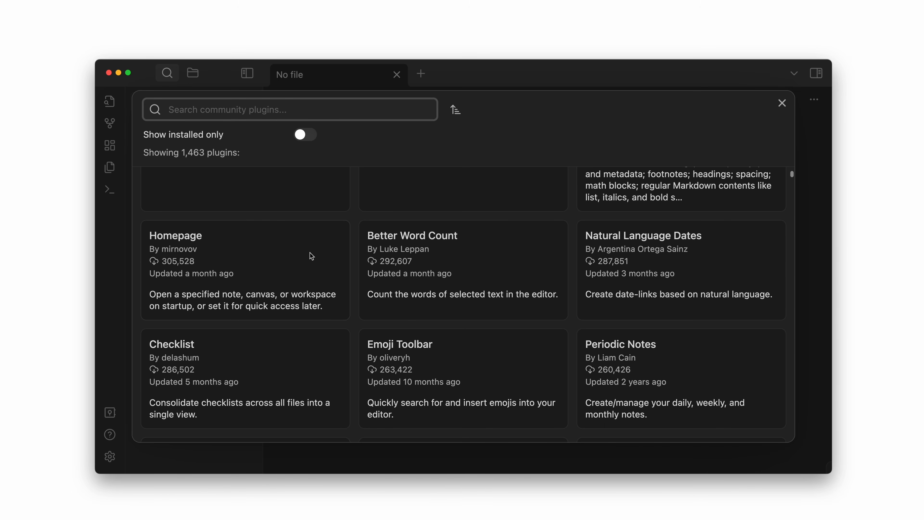
{"action": "scroll", "coordinate": [311, 255], "scroll_direction": "up", "scroll_amount": 20}
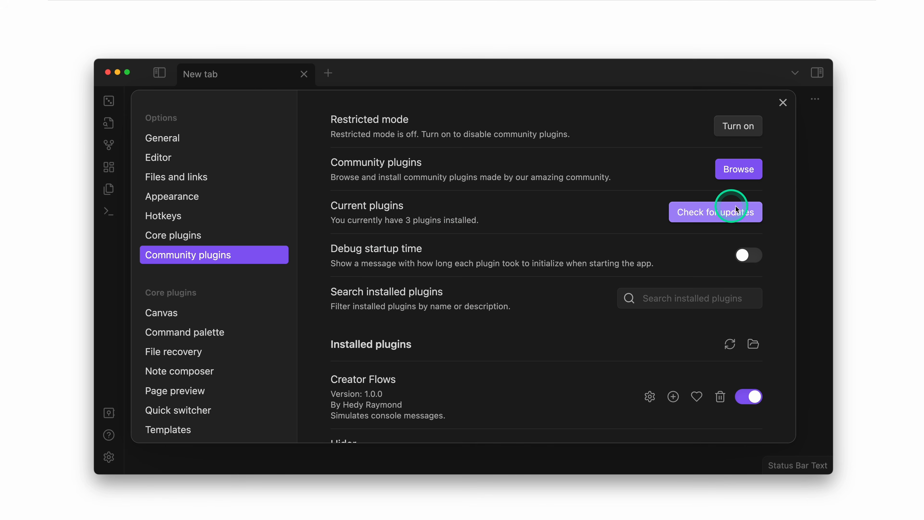
Check the installed community plugins for updates.
{"action": "left_click", "coordinate": [705, 212]}
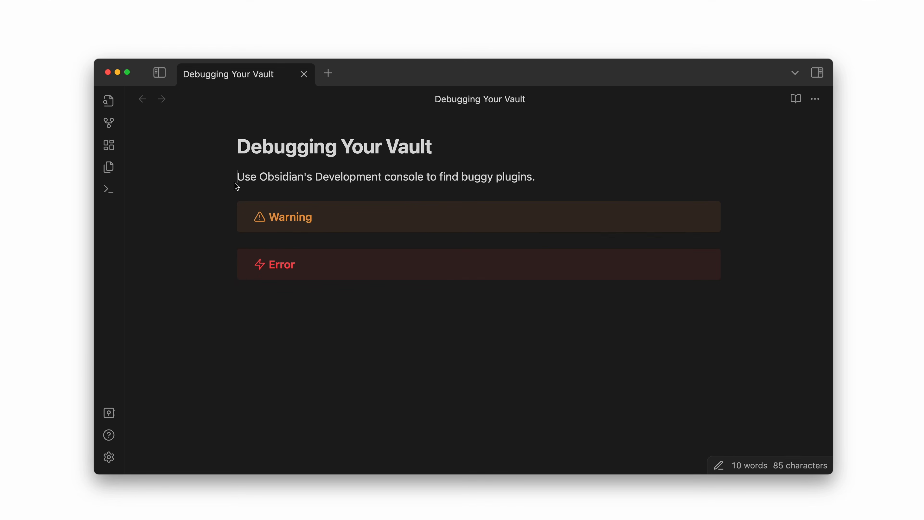
Open the developer console beside the note and run the command matching "warn" to log a test warning.
{"action": "key", "text": "alt+super+i"}
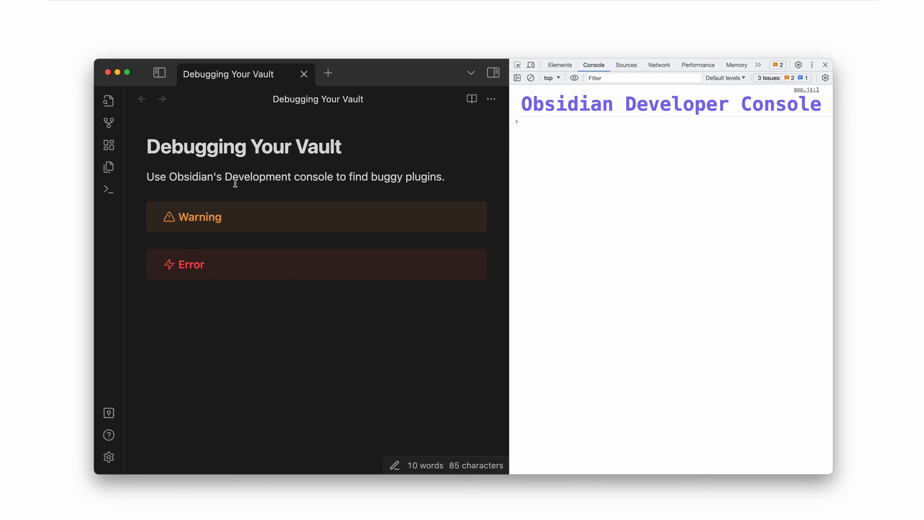
{"action": "double_click", "coordinate": [235, 178]}
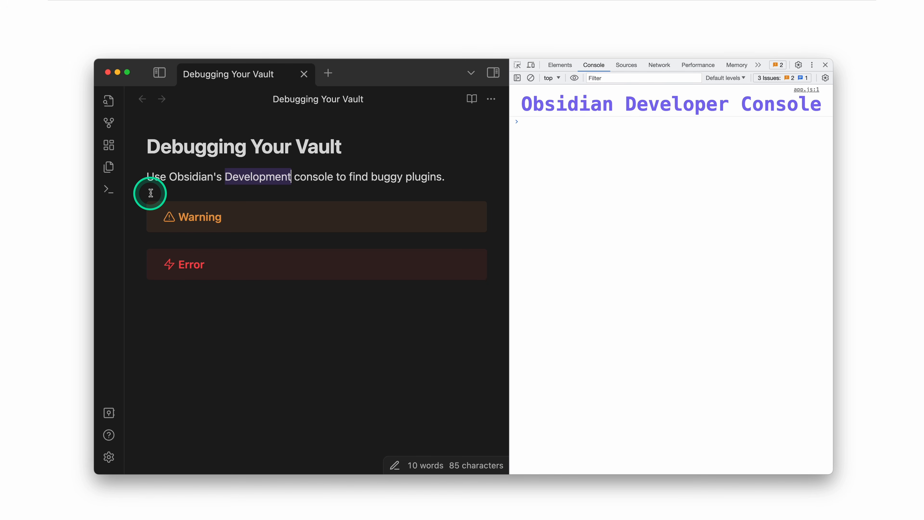
{"action": "key", "text": "super+p"}
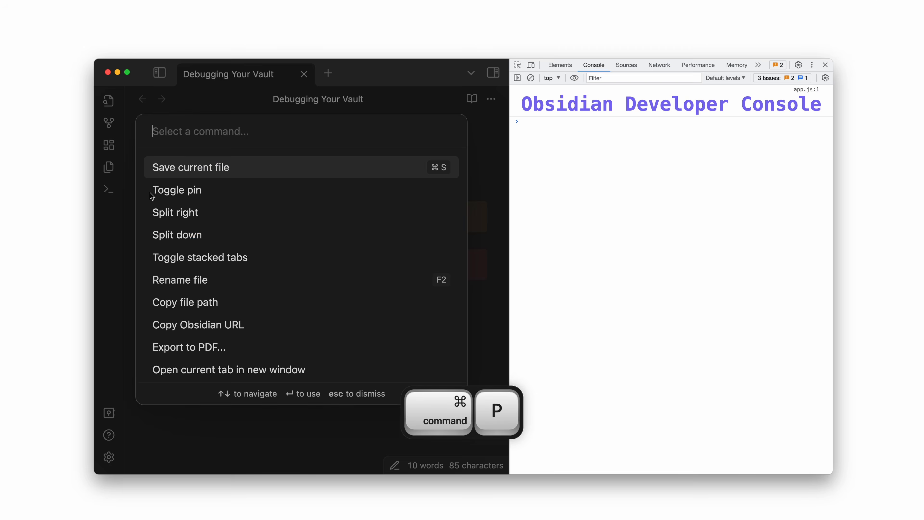
{"action": "type", "text": "warn"}
{"action": "key", "text": "Return"}
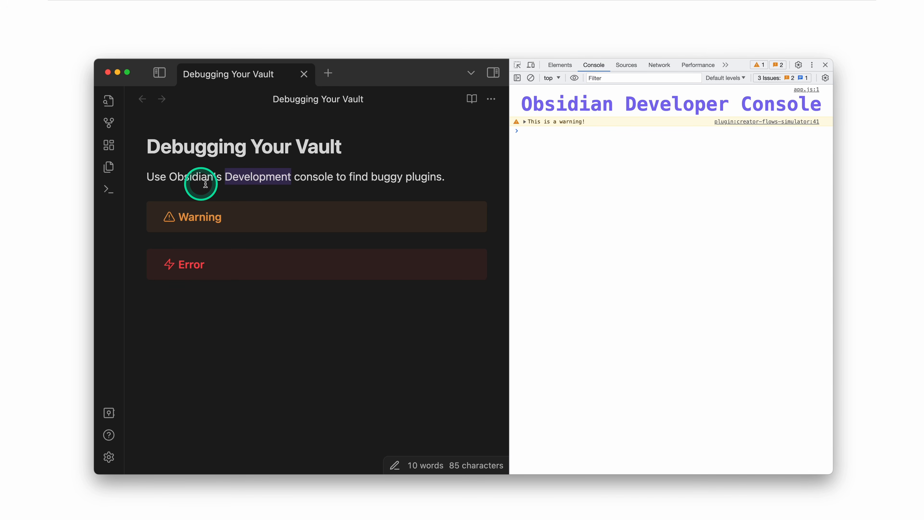
Run the command matching "error" to log a test error in the developer console.
{"action": "key", "text": "super+p"}
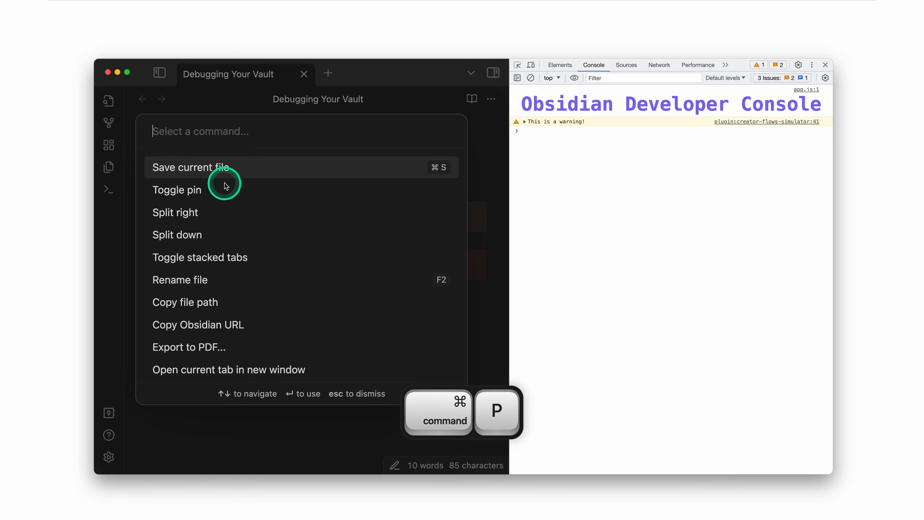
{"action": "type", "text": "error"}
{"action": "key", "text": "Return"}
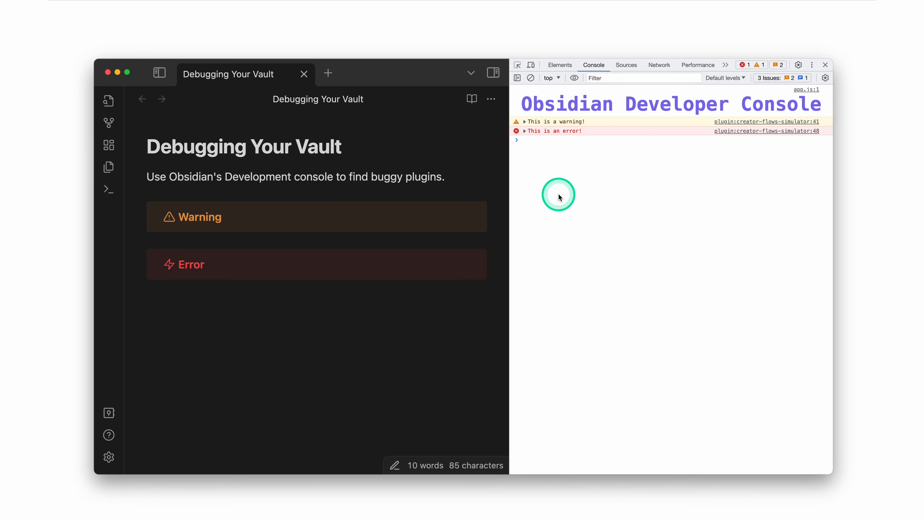
{"action": "left_click", "coordinate": [149, 178]}
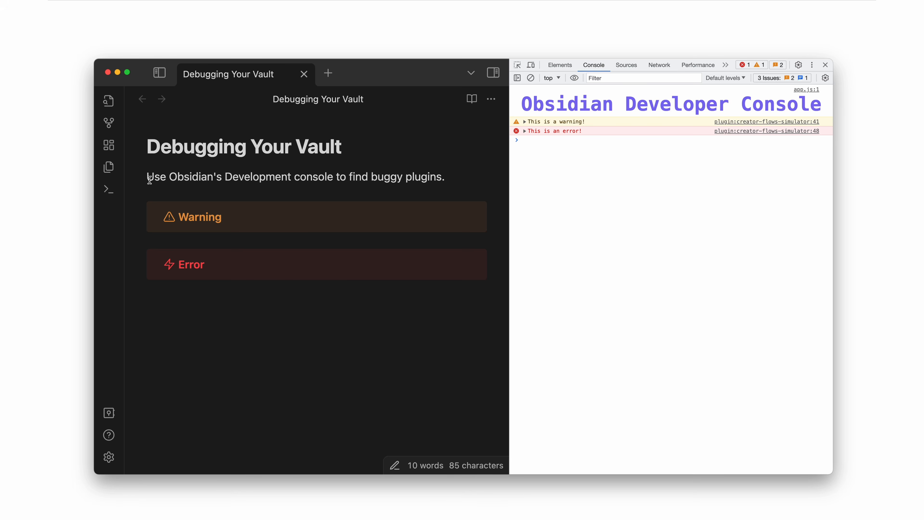
Close the developer console and bring up the "Hit Thumbs Up" note.
{"action": "key", "text": "alt+super+i"}
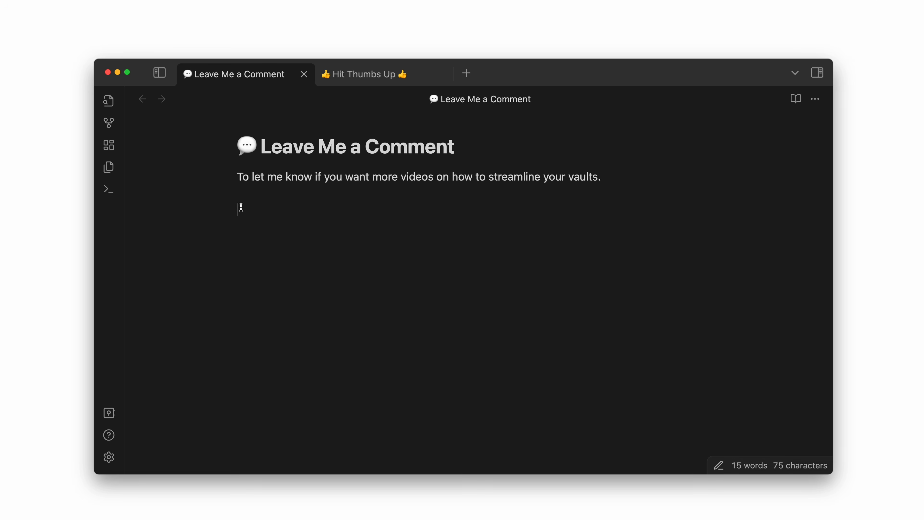
{"action": "left_click", "coordinate": [377, 76]}
{"action": "left_click", "coordinate": [270, 246]}
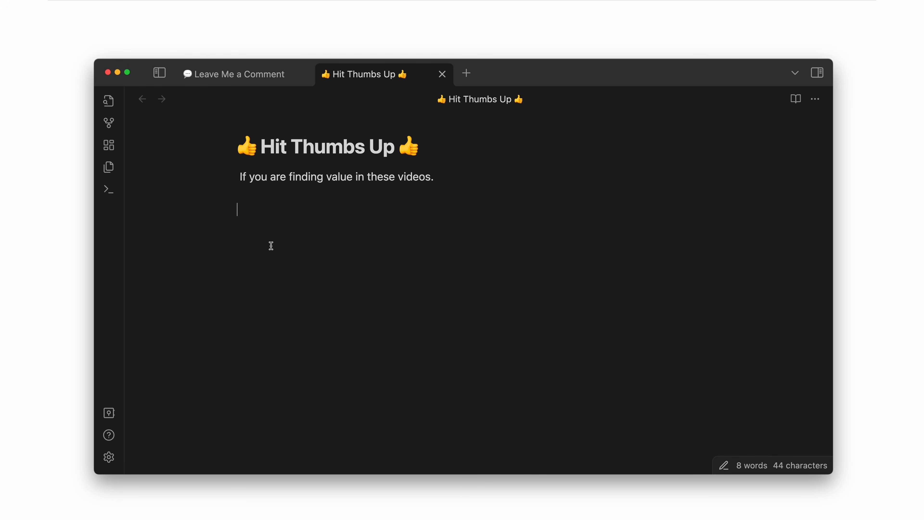
{"action": "left_click", "coordinate": [633, 42]}
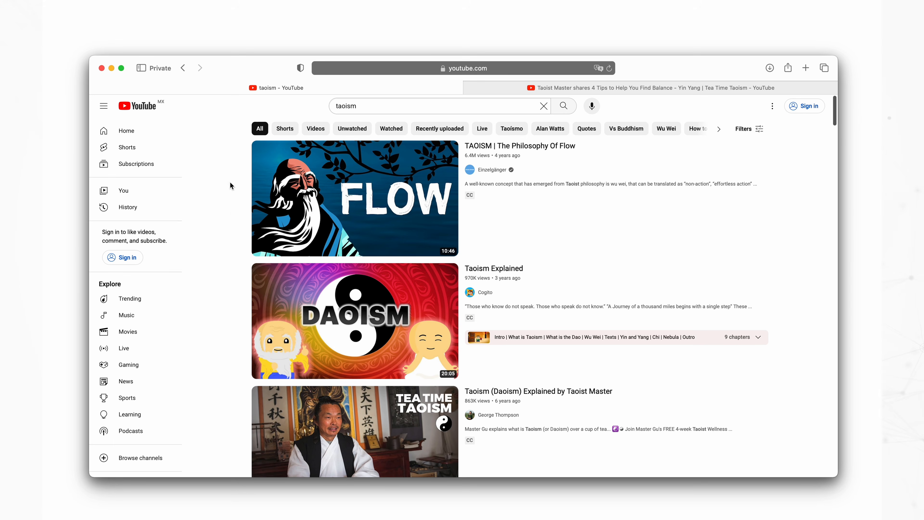
Look through the YouTube results for taoism and show the already open video "Taoist Master shares 4 Tips to Help You Find Balance".
{"action": "scroll", "coordinate": [233, 228], "scroll_direction": "down", "scroll_amount": 5}
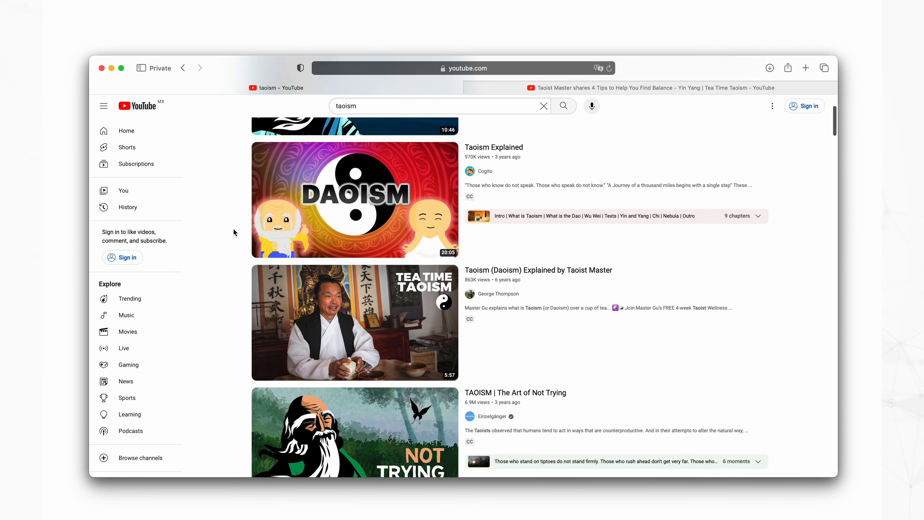
{"action": "scroll", "coordinate": [233, 229], "scroll_direction": "down", "scroll_amount": 4}
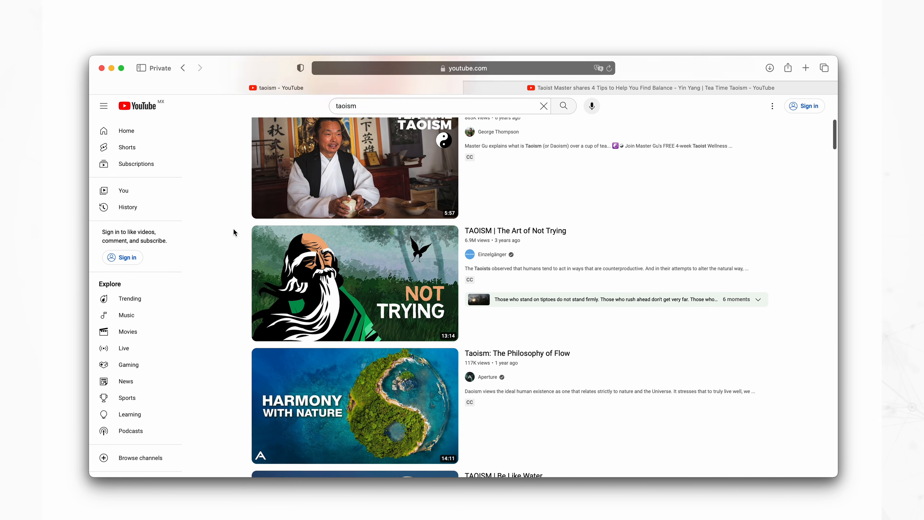
{"action": "scroll", "coordinate": [233, 232], "scroll_direction": "down", "scroll_amount": 5}
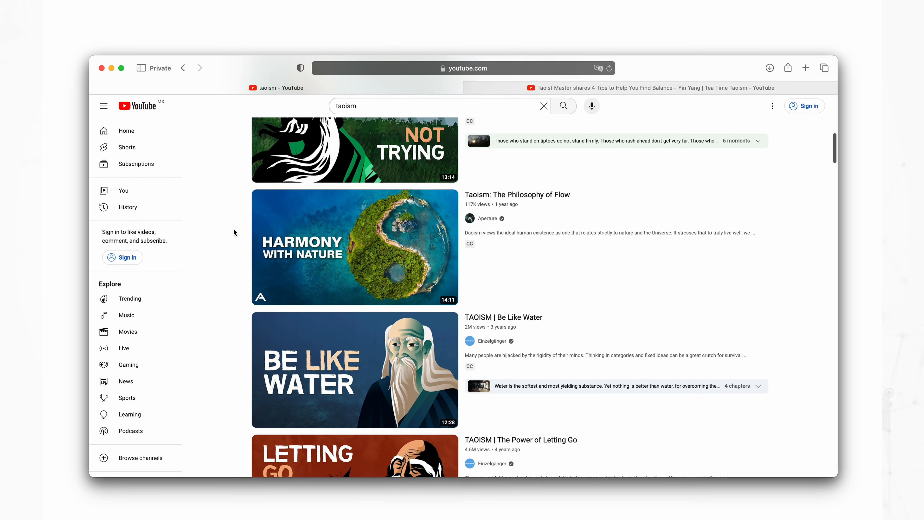
{"action": "scroll", "coordinate": [233, 232], "scroll_direction": "down", "scroll_amount": 6}
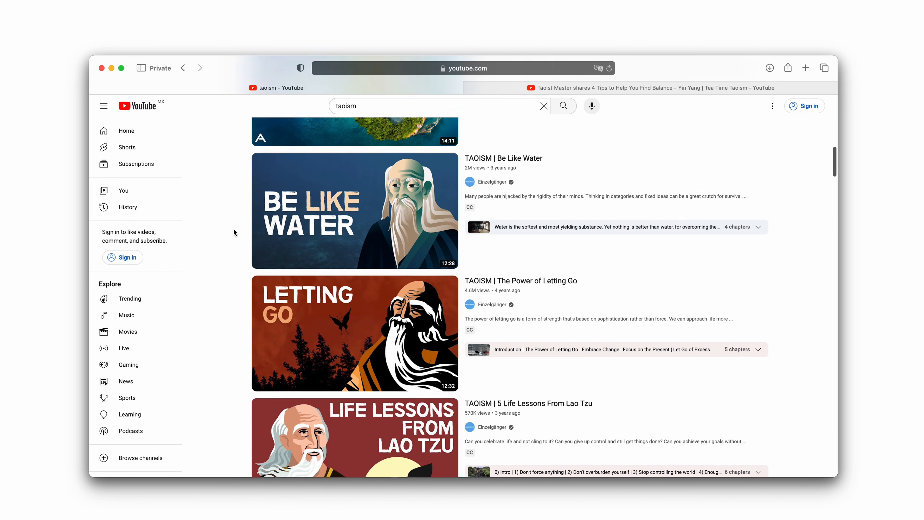
{"action": "scroll", "coordinate": [233, 228], "scroll_direction": "down", "scroll_amount": 3}
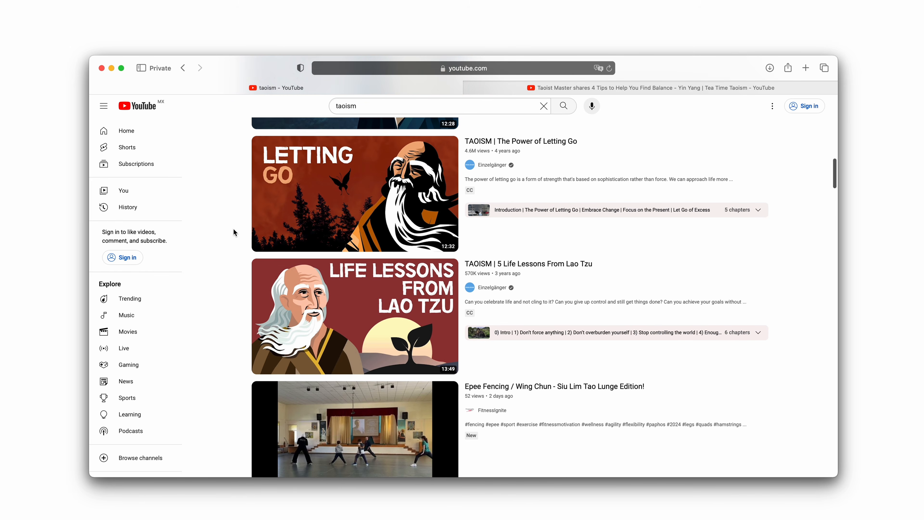
{"action": "key", "text": "ctrl+Tab"}
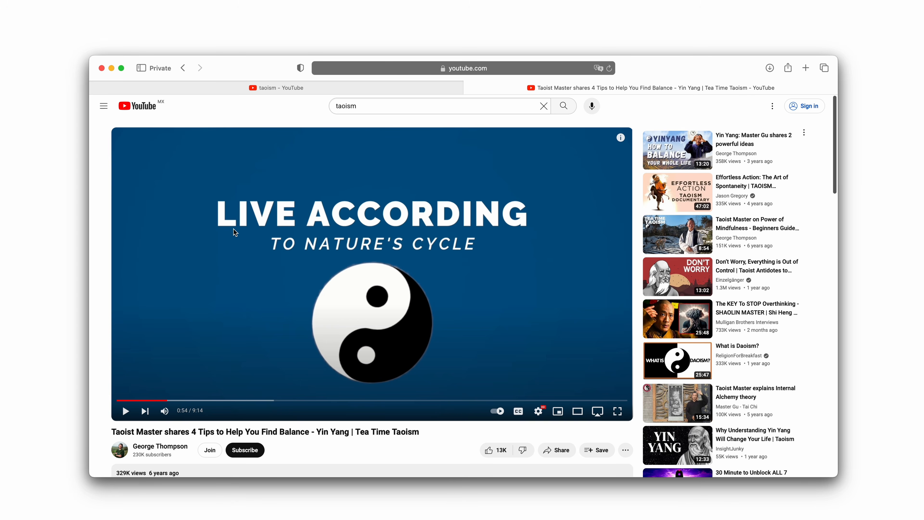
{"action": "key", "text": "super+Tab"}
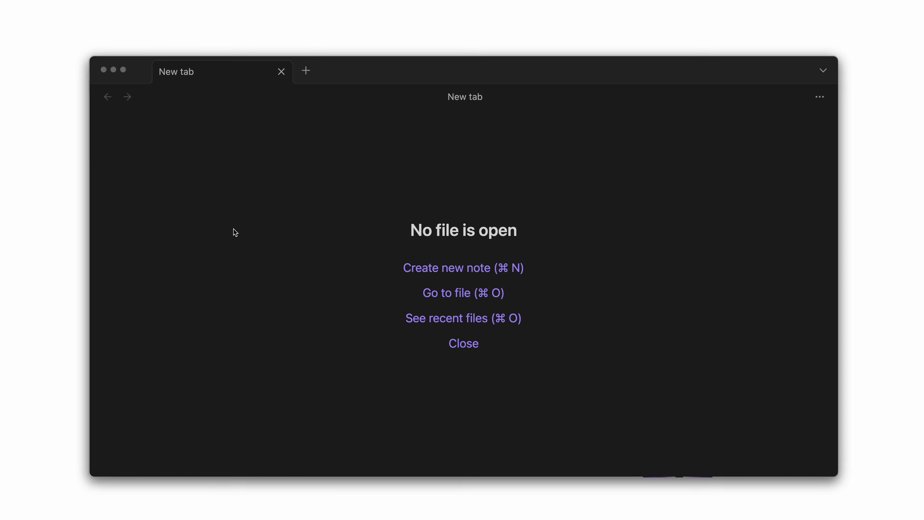
{"action": "key", "text": "super+shift+y"}
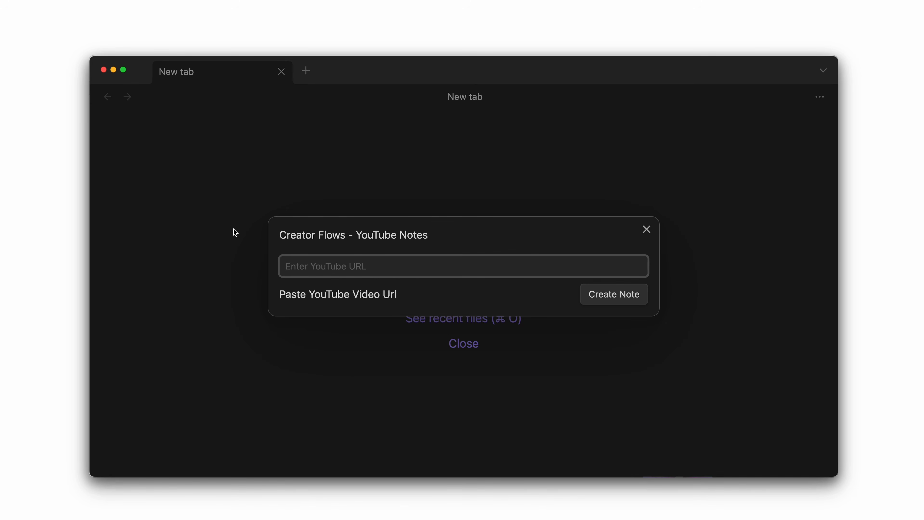
{"action": "type", "text": "https://www.youtube.com/watch?v=uFhZo4QjhQI"}
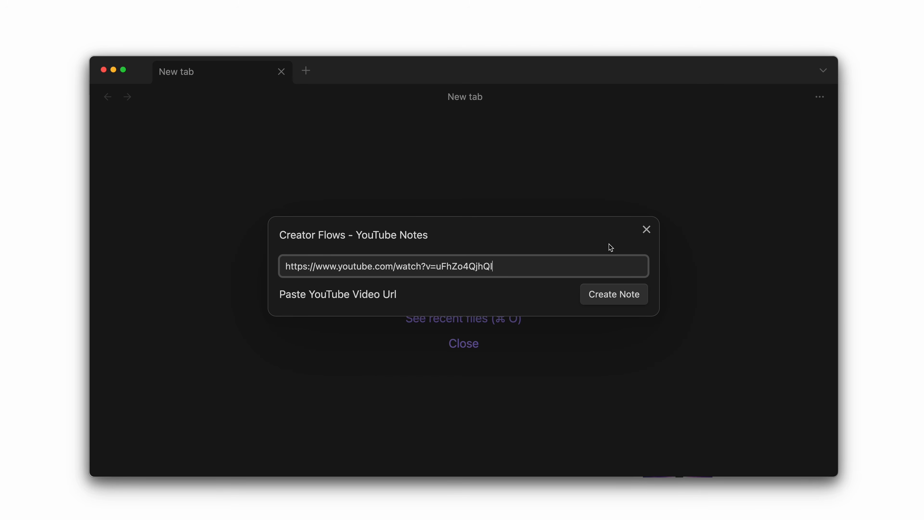
{"action": "left_click", "coordinate": [613, 302]}
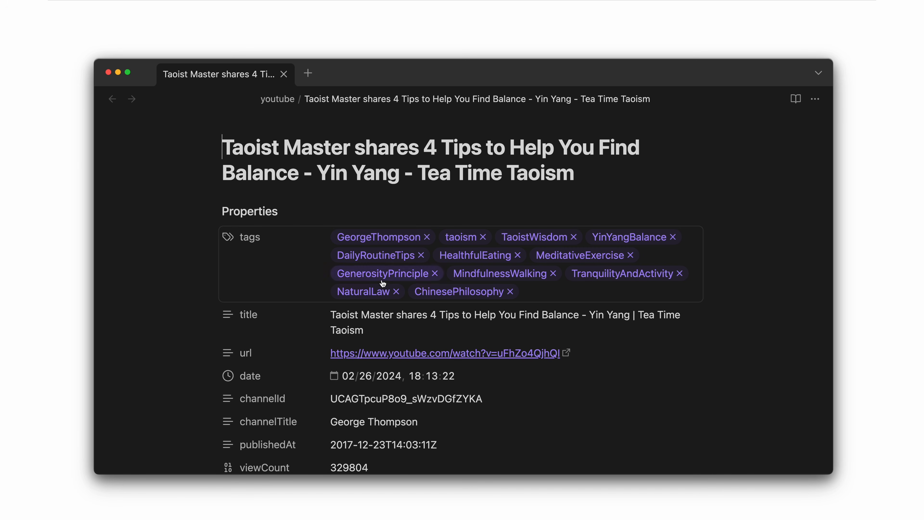
Review the new YouTube note's properties, embedded video, summary, highlights and transcript, ending back at its title.
{"action": "scroll", "coordinate": [480, 309], "scroll_direction": "down", "scroll_amount": 10}
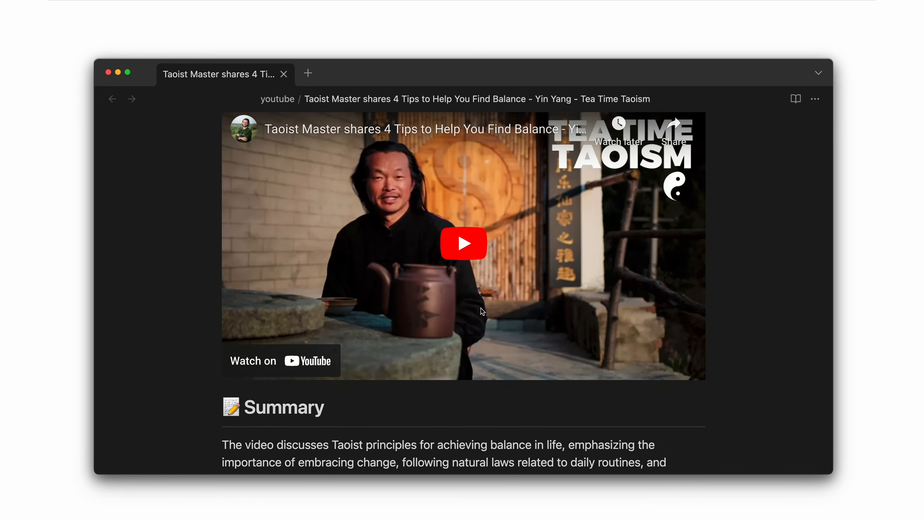
{"action": "scroll", "coordinate": [481, 308], "scroll_direction": "down", "scroll_amount": 15}
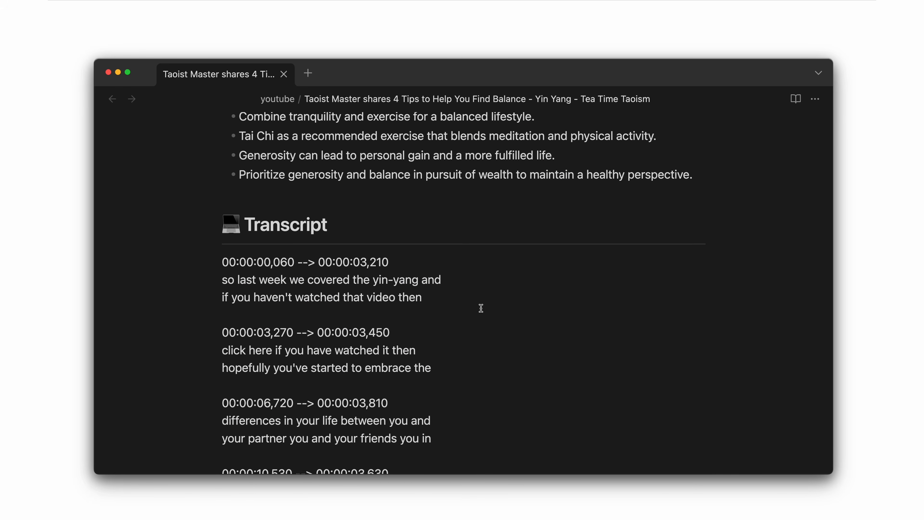
{"action": "scroll", "coordinate": [481, 308], "scroll_direction": "down", "scroll_amount": 12}
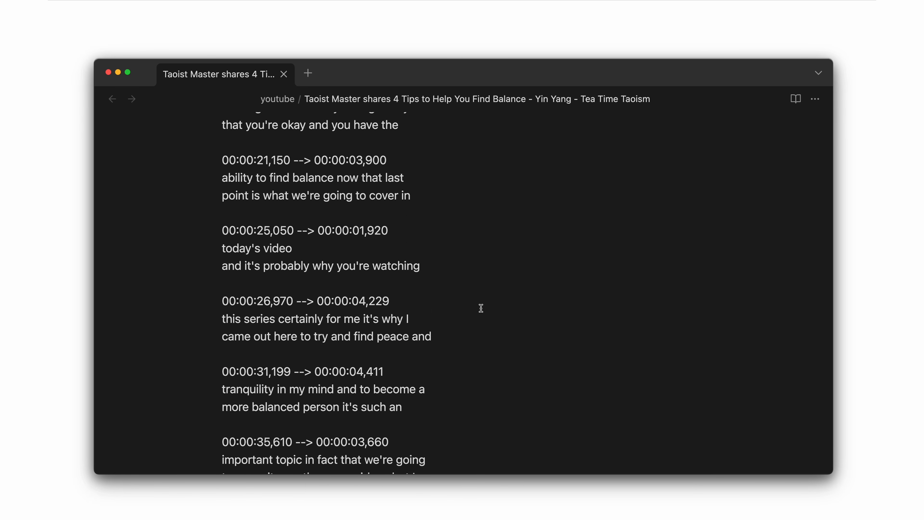
{"action": "scroll", "coordinate": [481, 309], "scroll_direction": "down", "scroll_amount": 8}
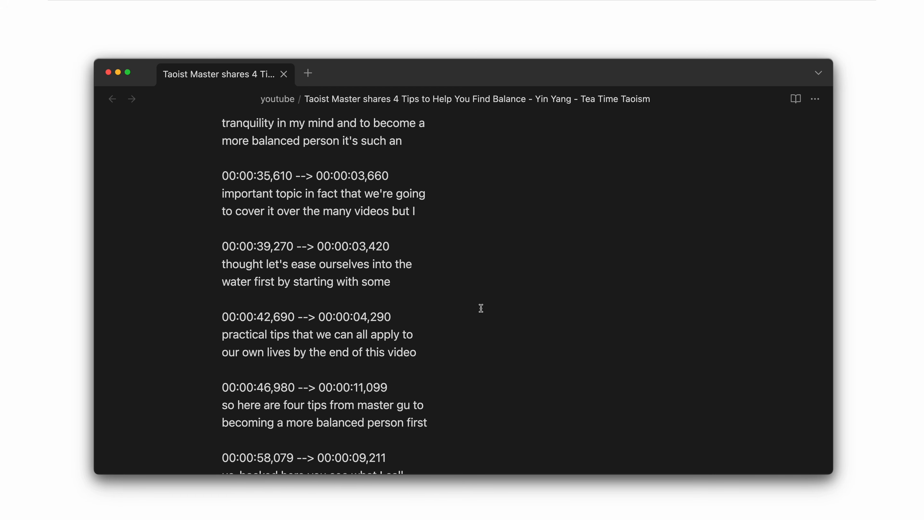
{"action": "scroll", "coordinate": [481, 308], "scroll_direction": "up", "scroll_amount": 20}
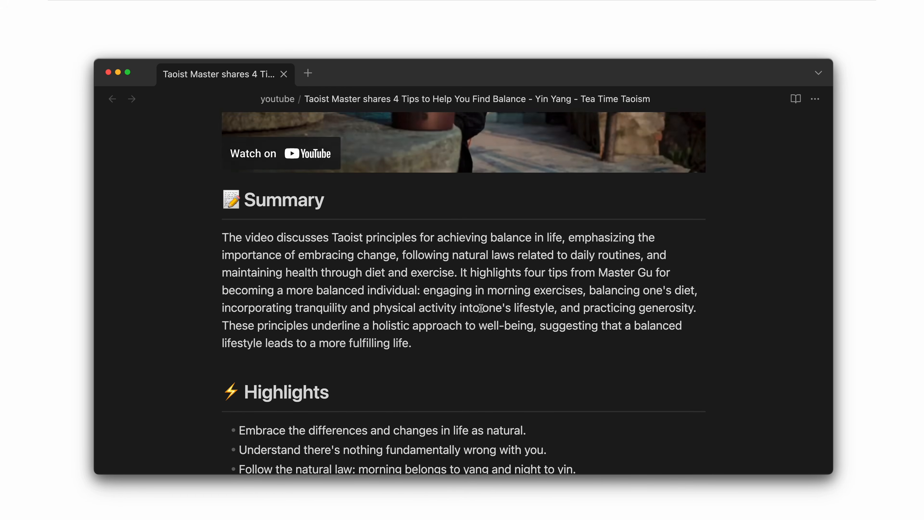
{"action": "scroll", "coordinate": [481, 309], "scroll_direction": "up", "scroll_amount": 20}
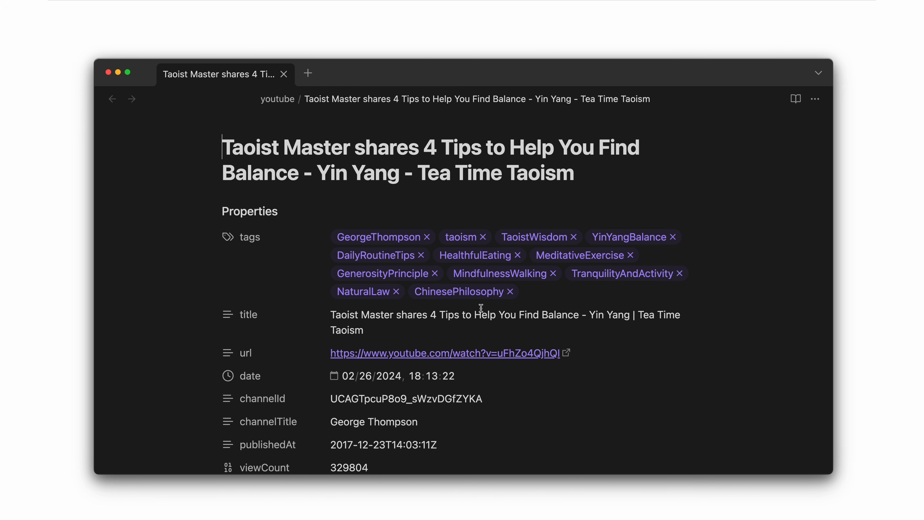